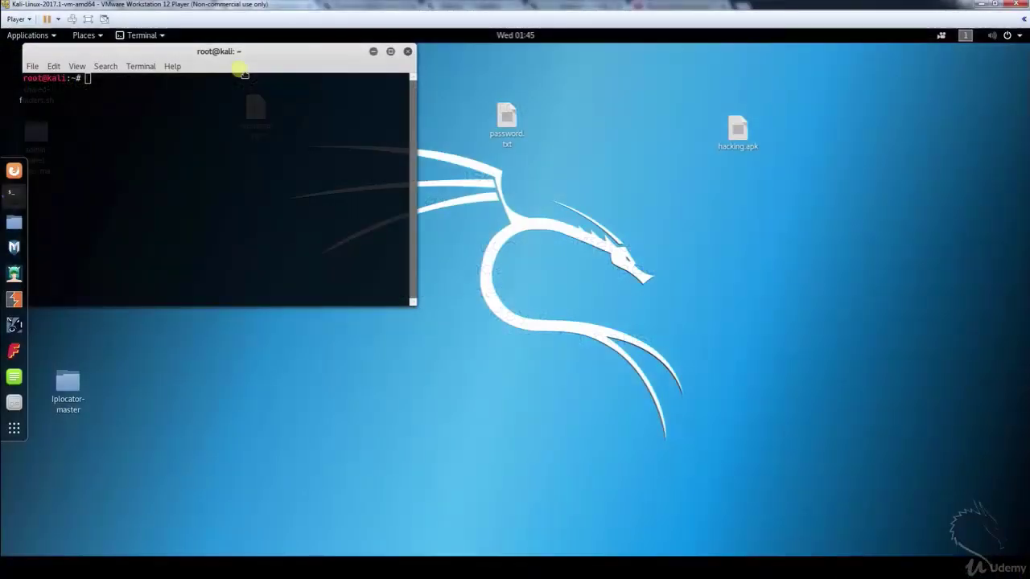
Maximize the terminal and run python-faraday -h to show Faraday's launcher help
{"action": "key", "text": "super+Up"}
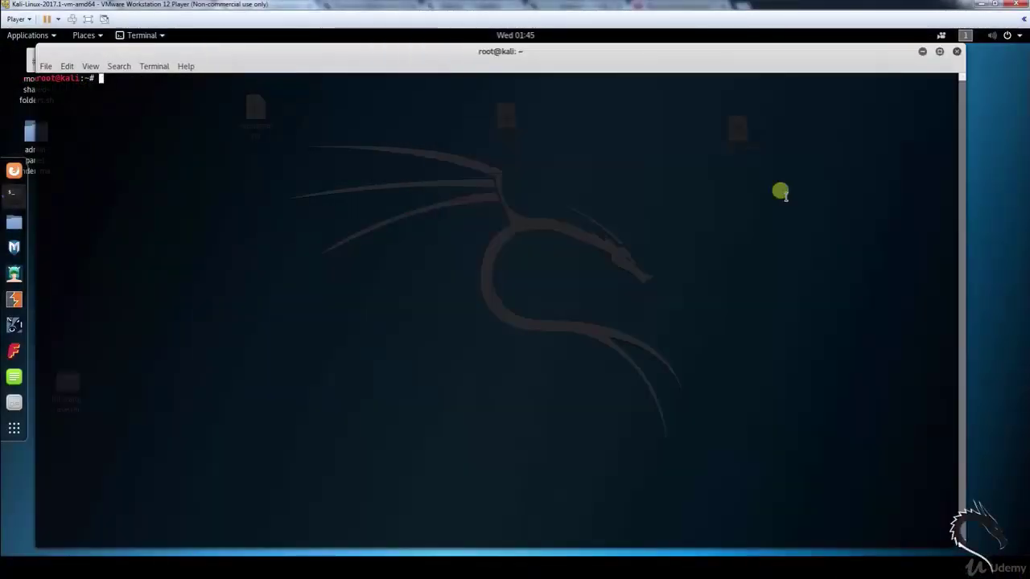
{"action": "type", "text": "python-faraday -h"}
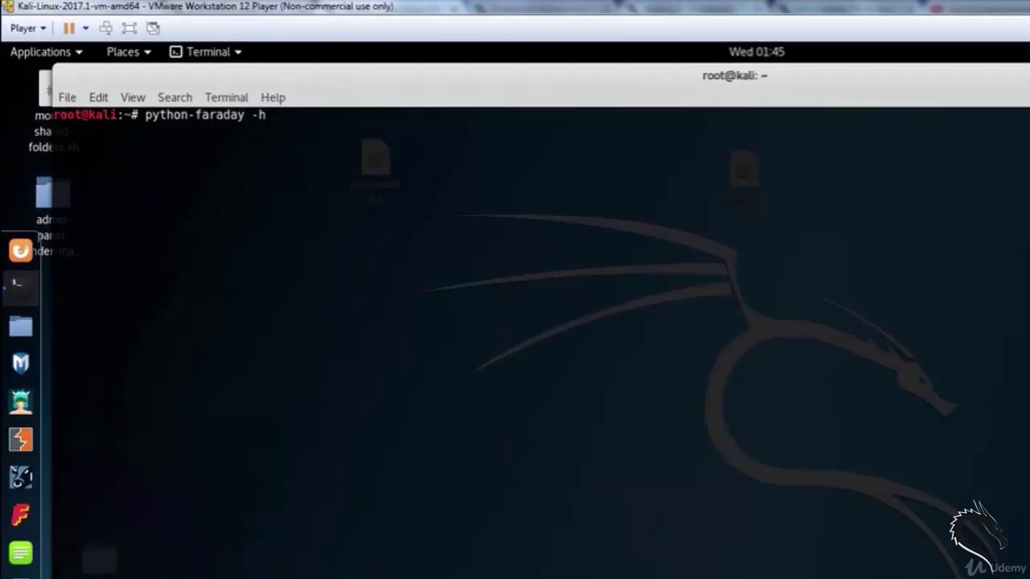
{"action": "key", "text": "Return"}
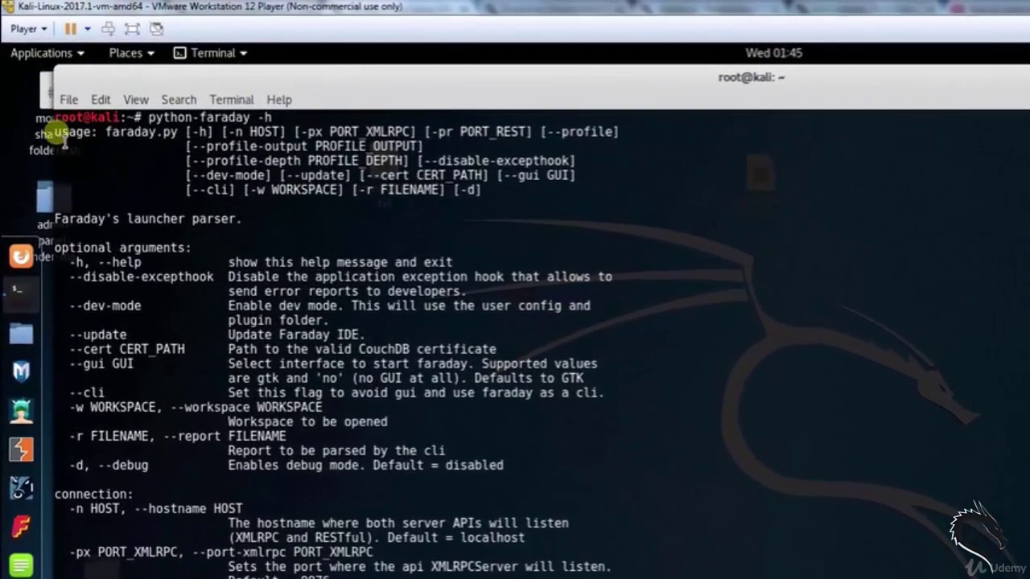
Highlight the usage summary and the optional arguments section of the help output
{"action": "left_click_drag", "start_coordinate": [55, 131], "coordinate": [519, 193]}
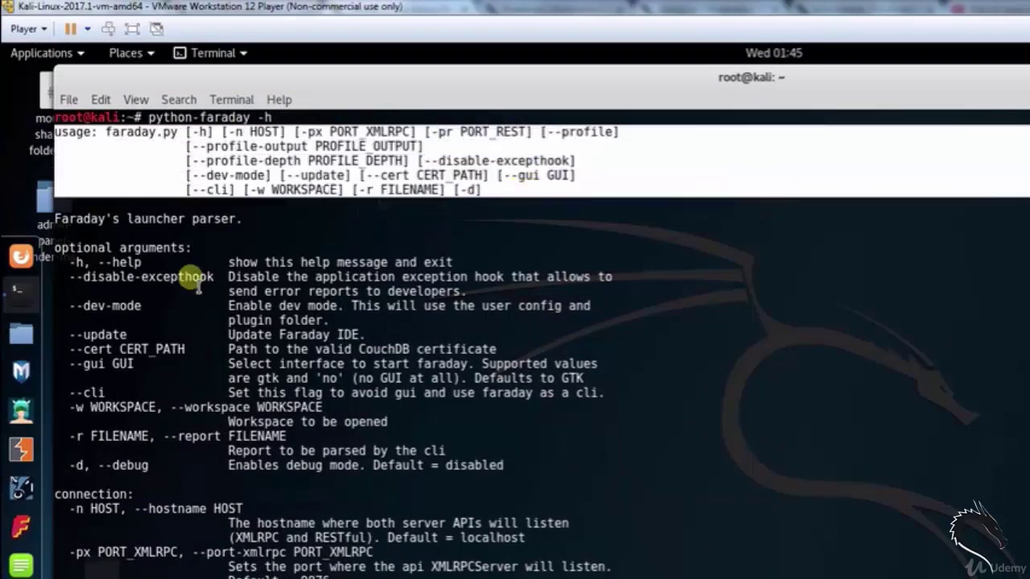
{"action": "left_click_drag", "start_coordinate": [54, 131], "coordinate": [537, 188]}
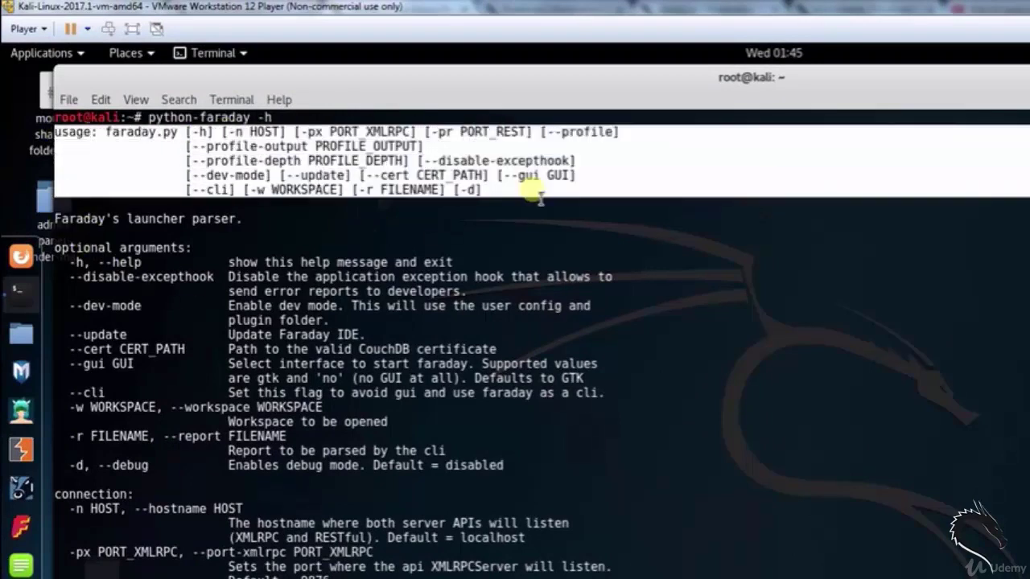
{"action": "left_click_drag", "start_coordinate": [55, 131], "coordinate": [538, 193]}
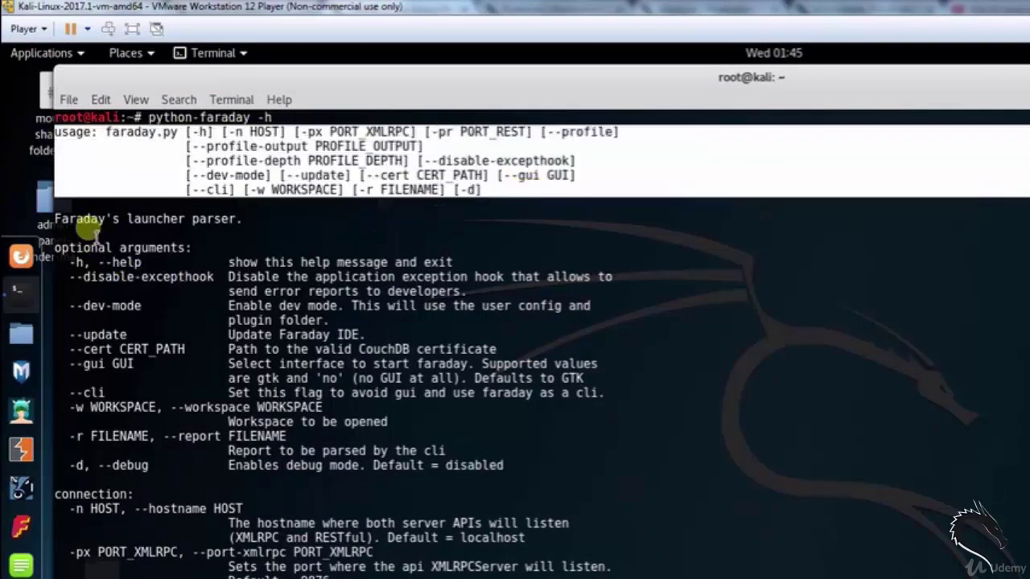
{"action": "left_click_drag", "start_coordinate": [53, 219], "coordinate": [624, 481]}
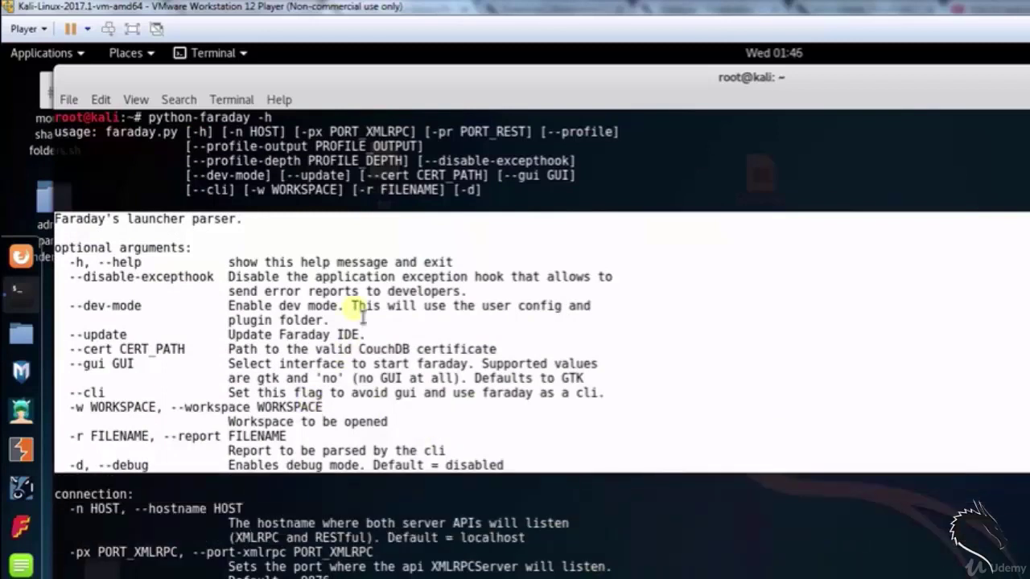
{"action": "left_click", "coordinate": [167, 169]}
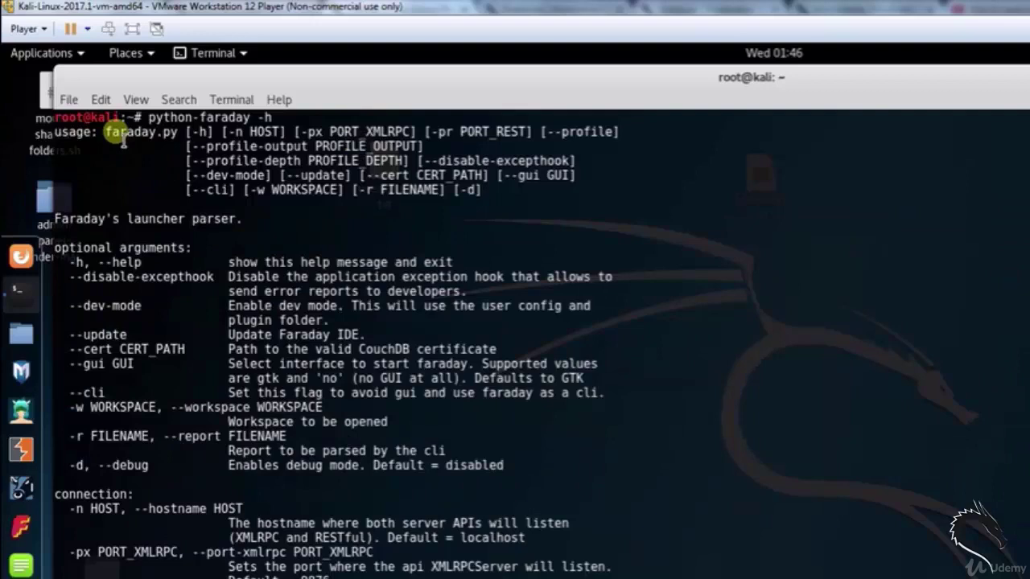
{"action": "left_click_drag", "start_coordinate": [55, 214], "coordinate": [508, 480]}
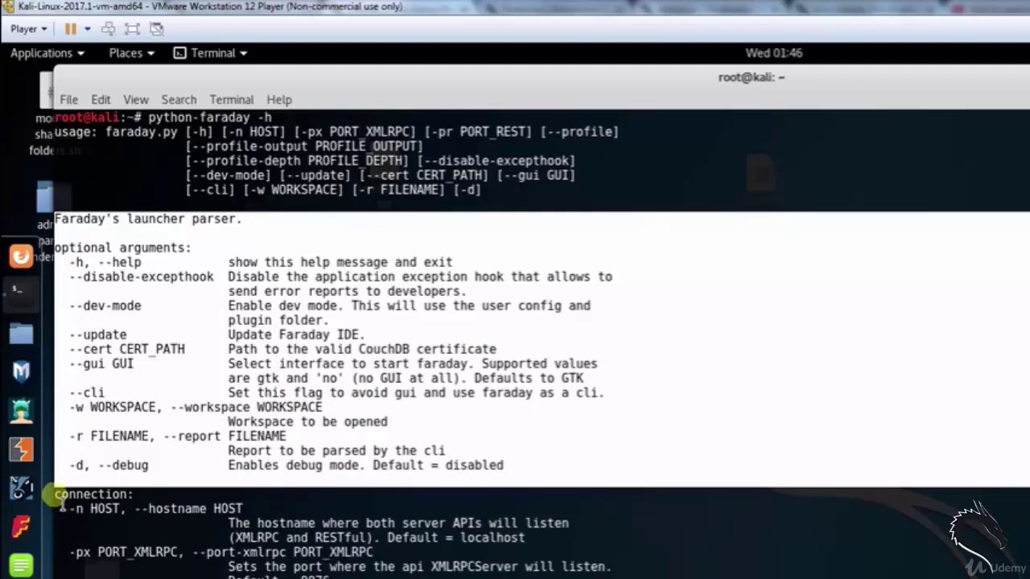
{"action": "left_click", "coordinate": [175, 225]}
{"action": "left_click_drag", "start_coordinate": [54, 215], "coordinate": [510, 483]}
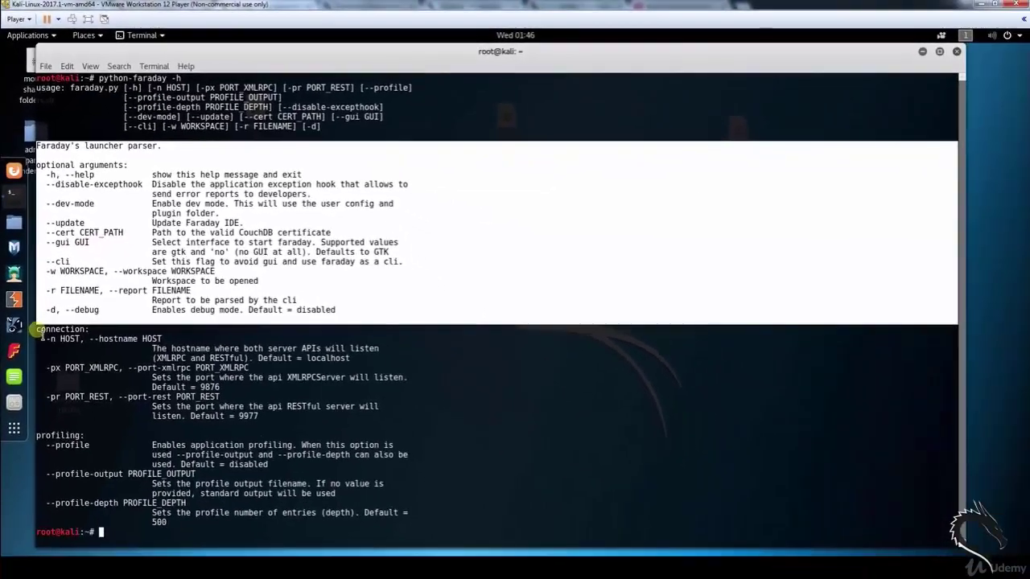
Highlight the connection options, then shrink the terminal window to 191 x 30 to uncover the desktop
{"action": "left_click_drag", "start_coordinate": [55, 494], "coordinate": [378, 544]}
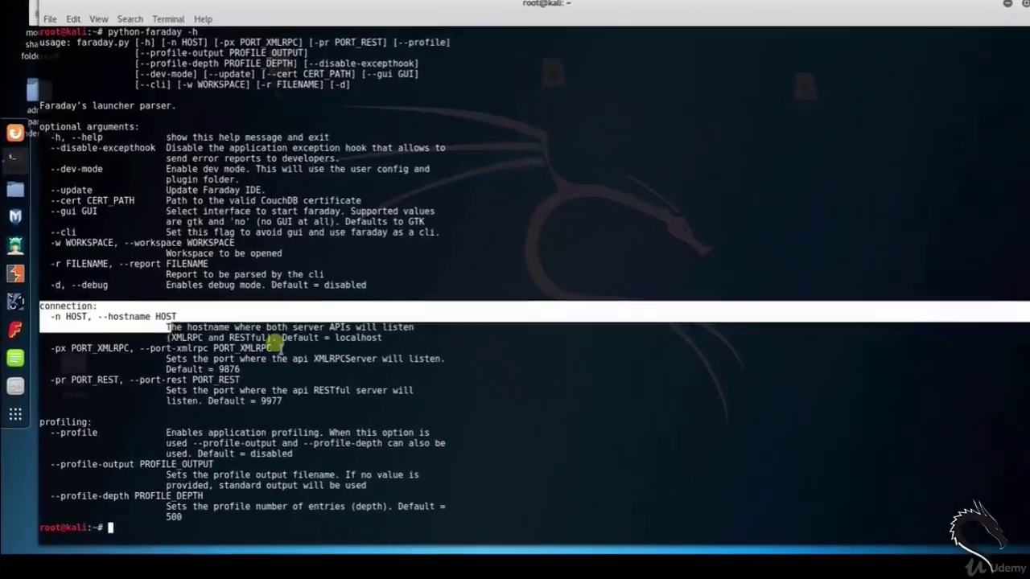
{"action": "left_click_drag", "start_coordinate": [273, 342], "coordinate": [361, 401]}
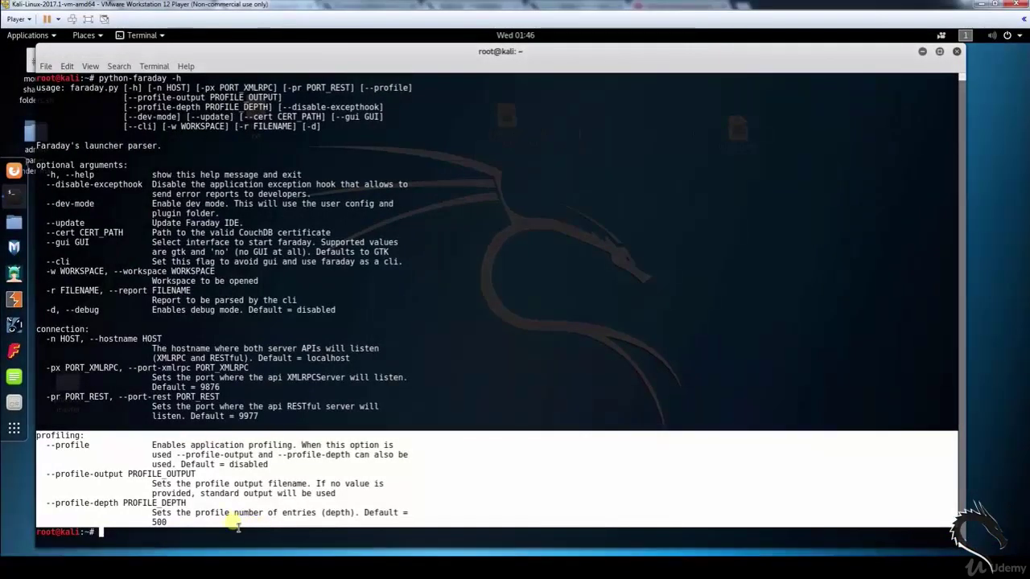
{"action": "left_click", "coordinate": [241, 541]}
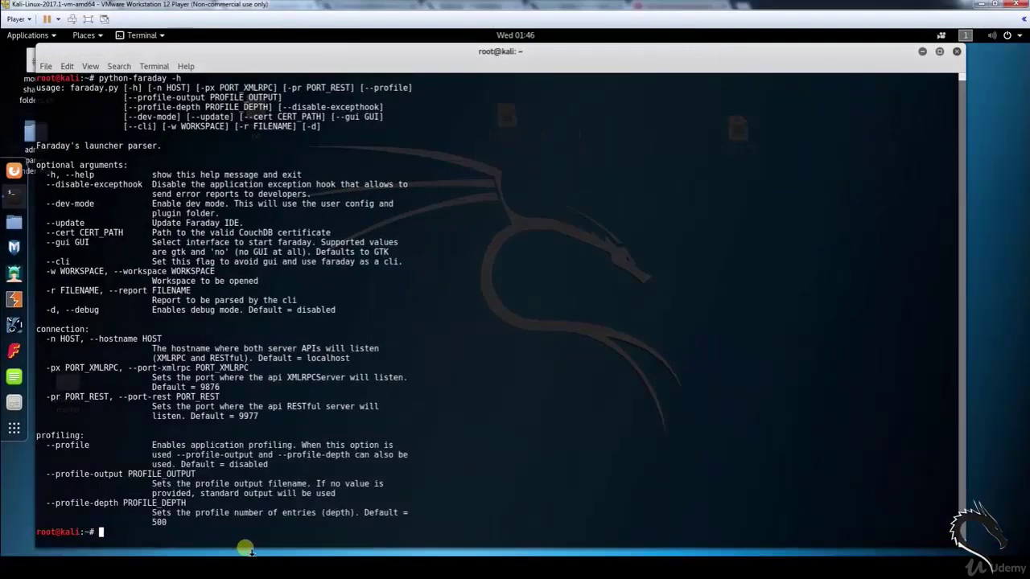
{"action": "left_click_drag", "start_coordinate": [245, 547], "coordinate": [266, 372]}
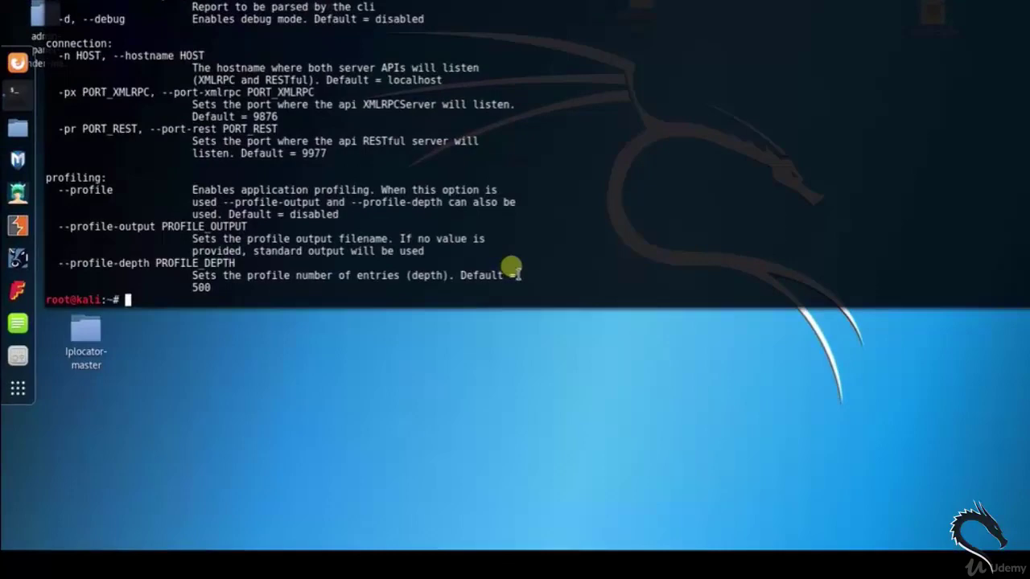
Relaunch python-faraday without -h and enter nmap -A 127.0.0.1 at its console prompt
{"action": "key", "text": "Up"}
{"action": "key", "text": "BackSpace"}
{"action": "key", "text": "BackSpace"}
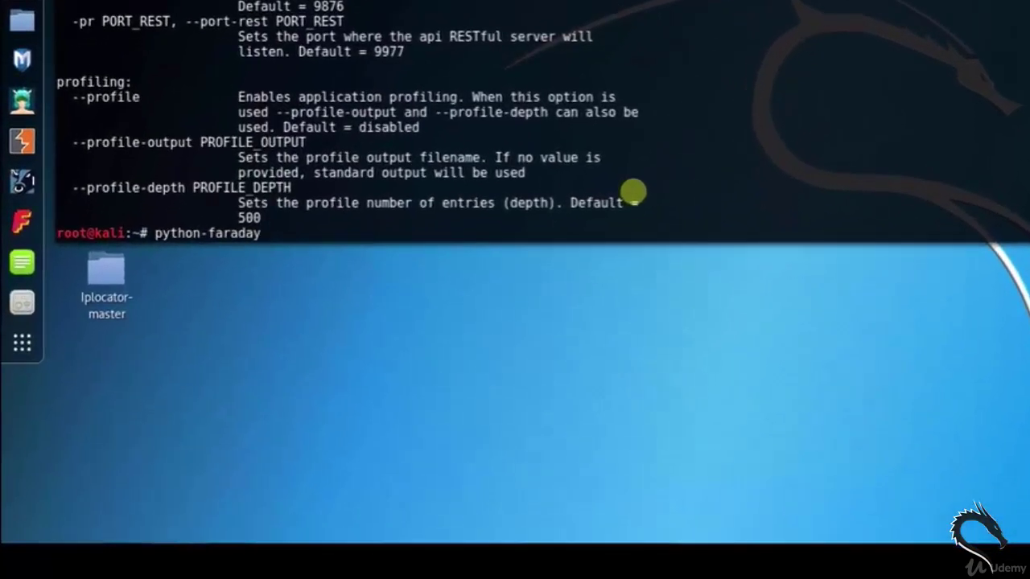
{"action": "key", "text": "Return"}
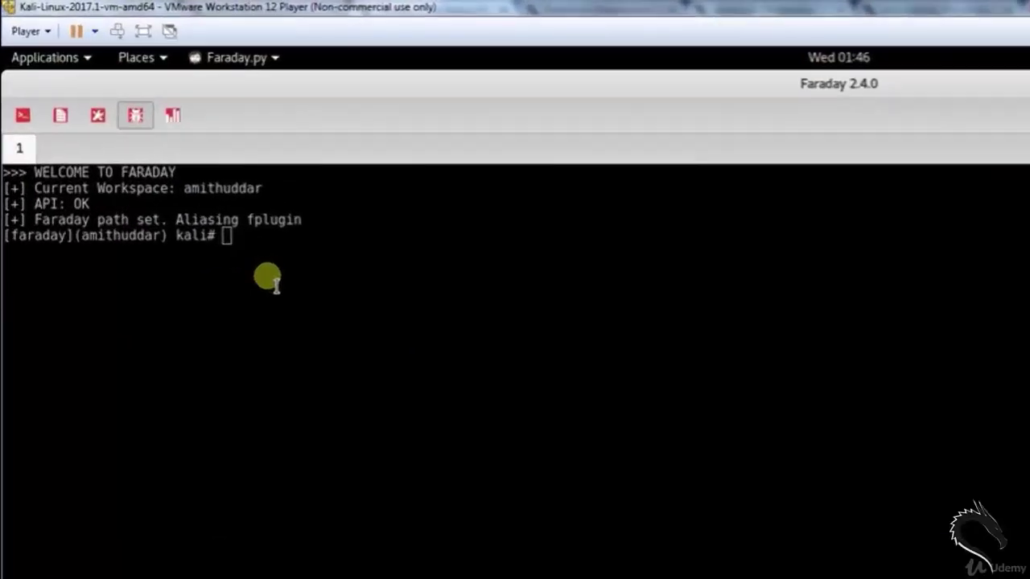
{"action": "type", "text": "nmap -A "}
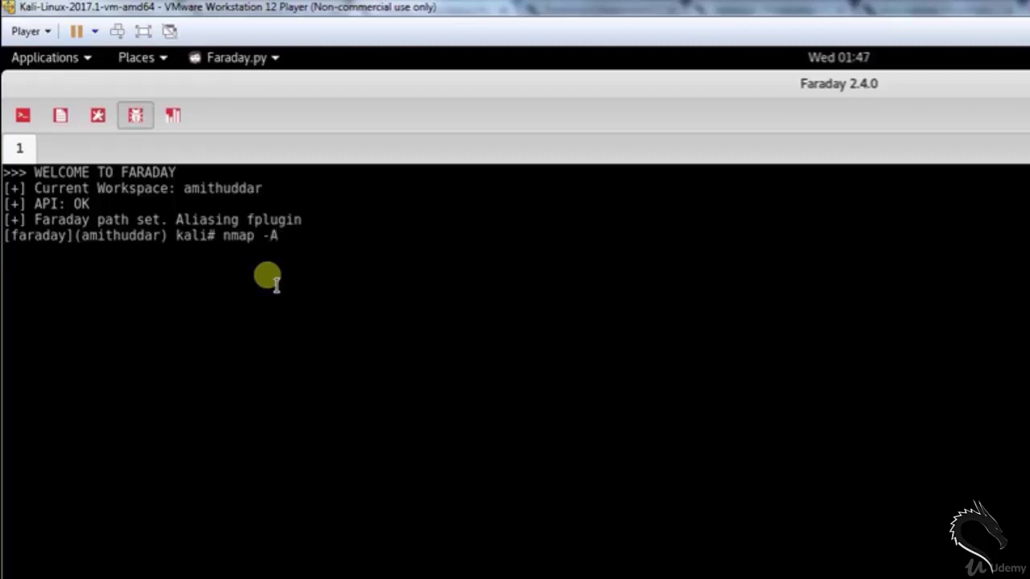
{"action": "type", "text": "127.0.0.1"}
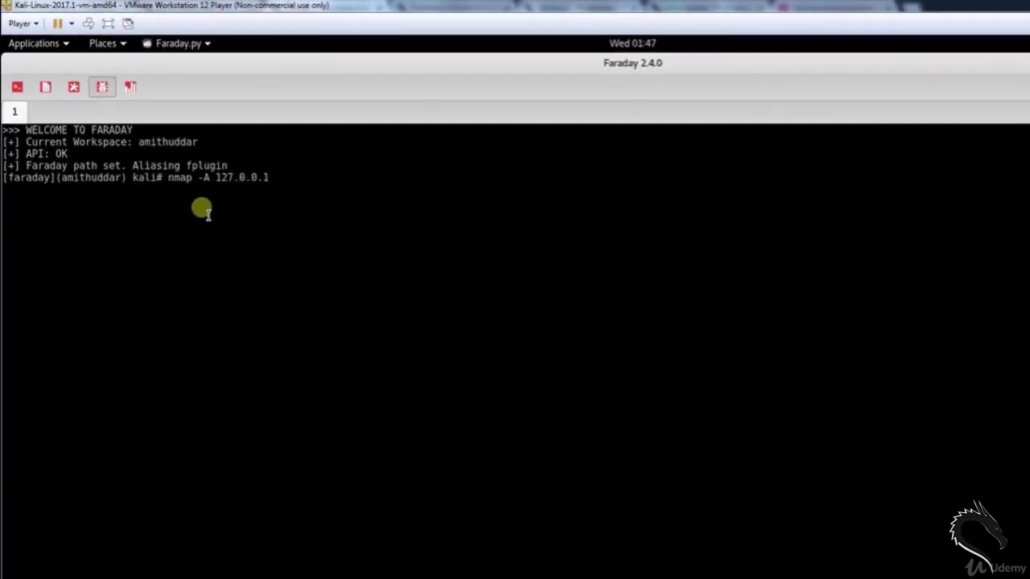
Run the nmap -A scan of 127.0.0.1 and highlight its port, service and OS results
{"action": "key", "text": "Return"}
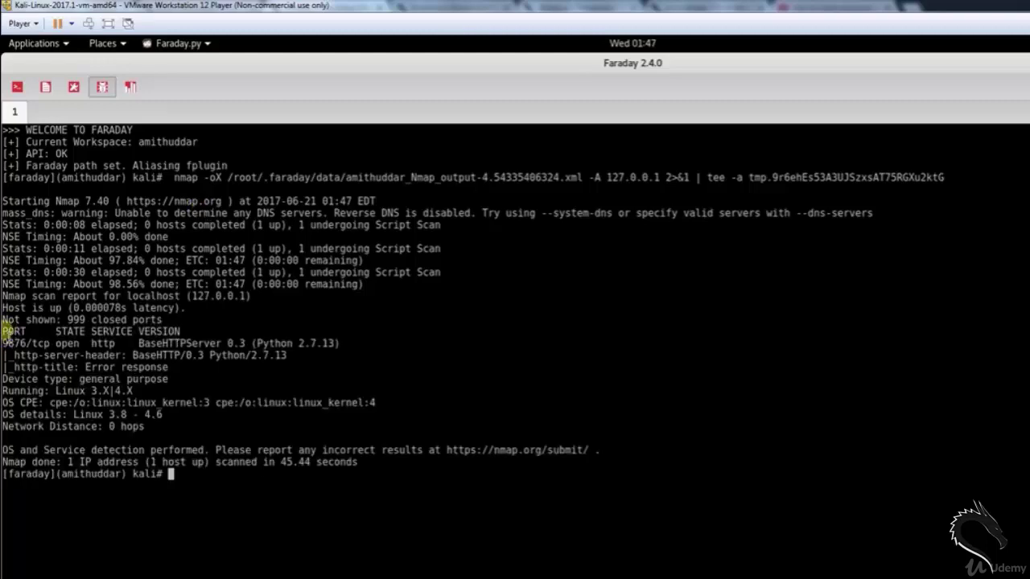
{"action": "left_click_drag", "start_coordinate": [4, 331], "coordinate": [272, 432]}
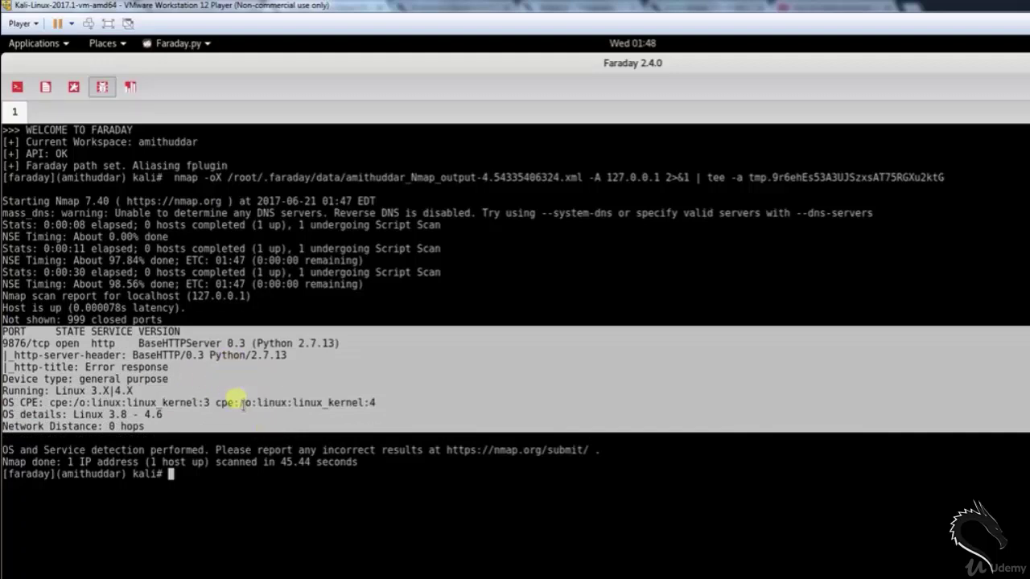
{"action": "left_click", "coordinate": [236, 515]}
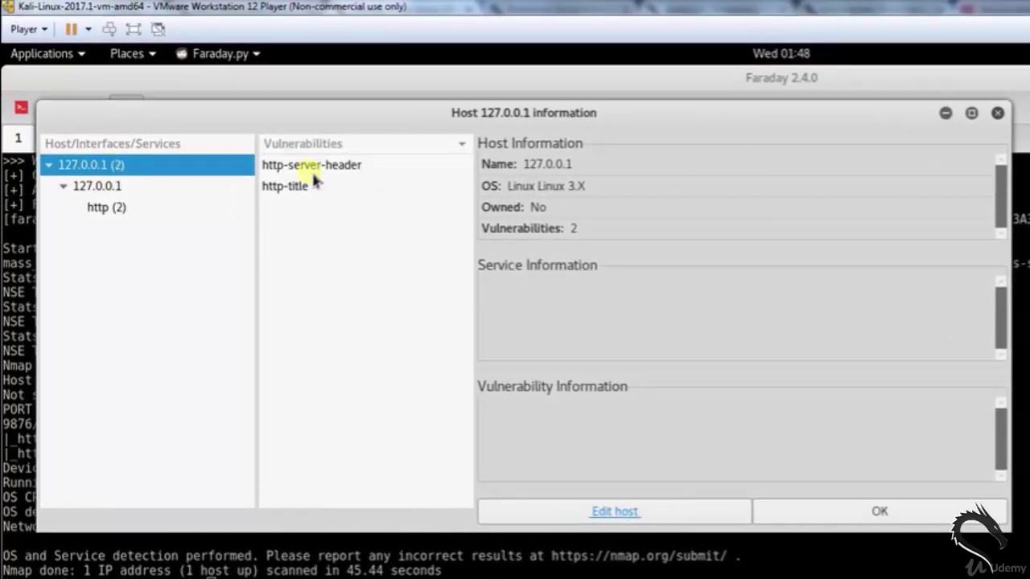
Inspect the 127.0.0.1 interface and its http service, noting the status open
{"action": "left_click", "coordinate": [95, 188]}
{"action": "left_click", "coordinate": [107, 211]}
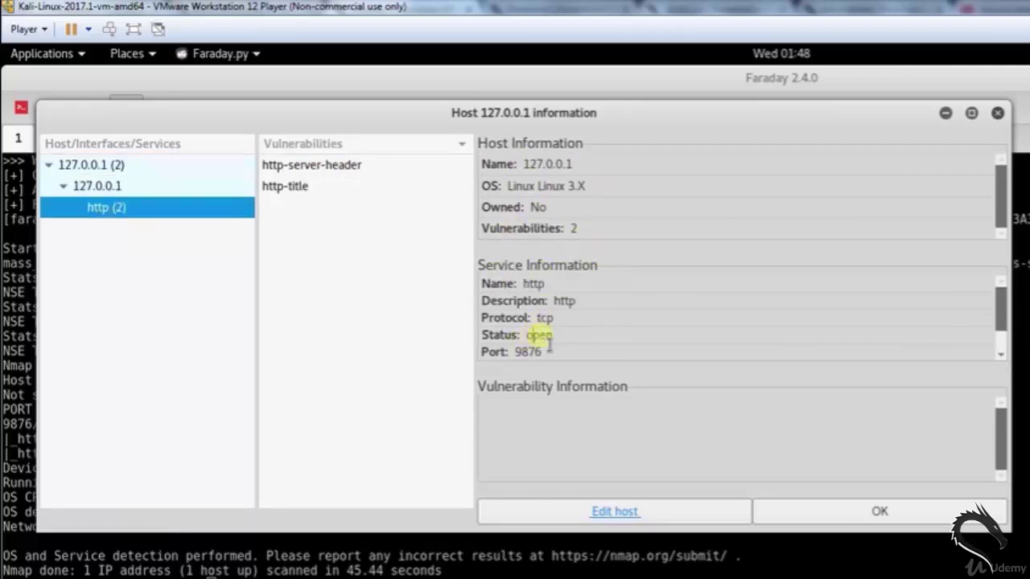
{"action": "left_click_drag", "start_coordinate": [551, 338], "coordinate": [533, 337]}
Review the http-title and http-server-header vulnerabilities, highlighting the BaseHTTP/0.3 Python/2.7.13 header
{"action": "left_click", "coordinate": [285, 186]}
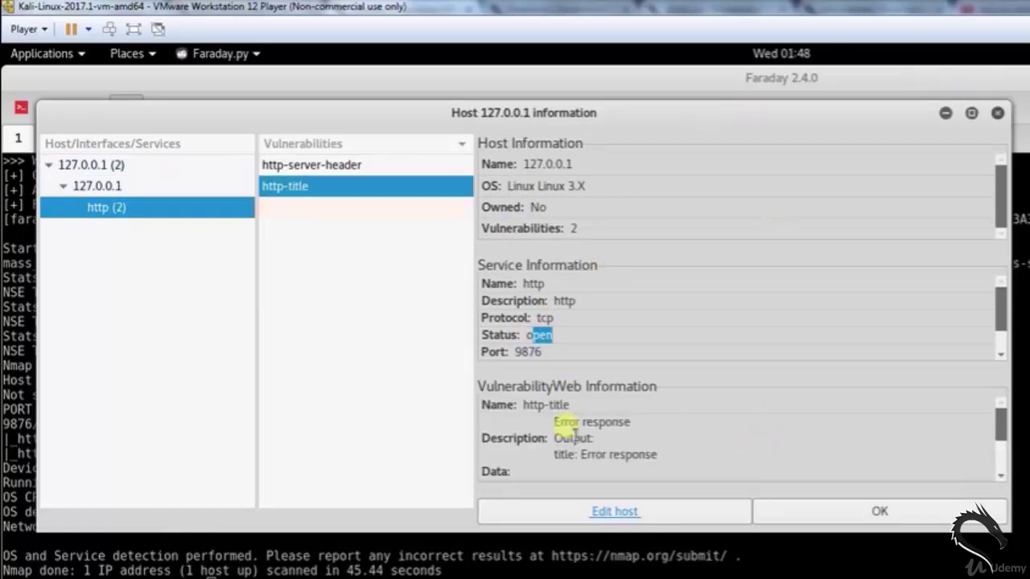
{"action": "left_click", "coordinate": [328, 167]}
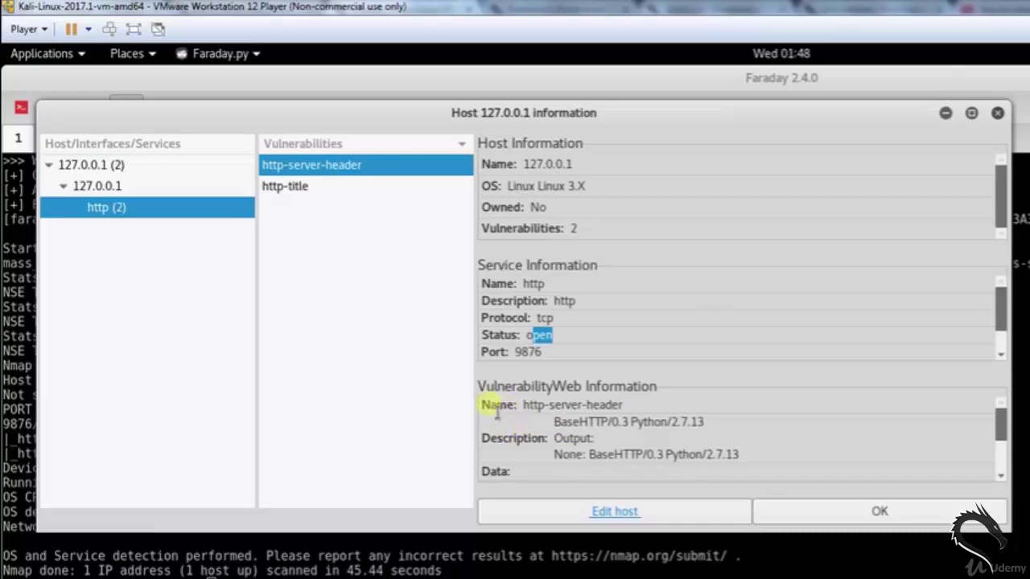
{"action": "left_click_drag", "start_coordinate": [555, 425], "coordinate": [724, 437]}
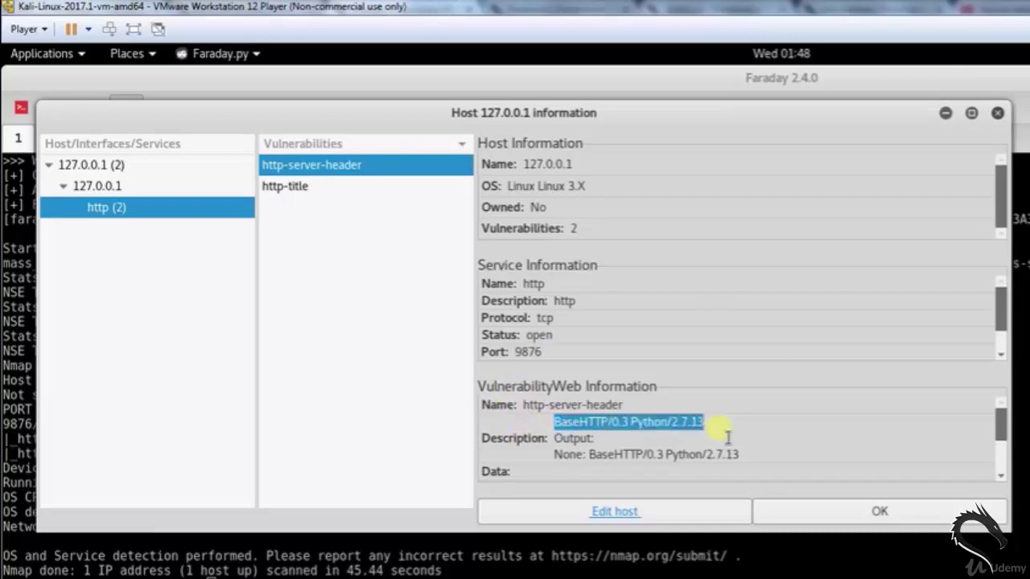
{"action": "left_click", "coordinate": [568, 456]}
{"action": "left_click_drag", "start_coordinate": [555, 452], "coordinate": [742, 458]}
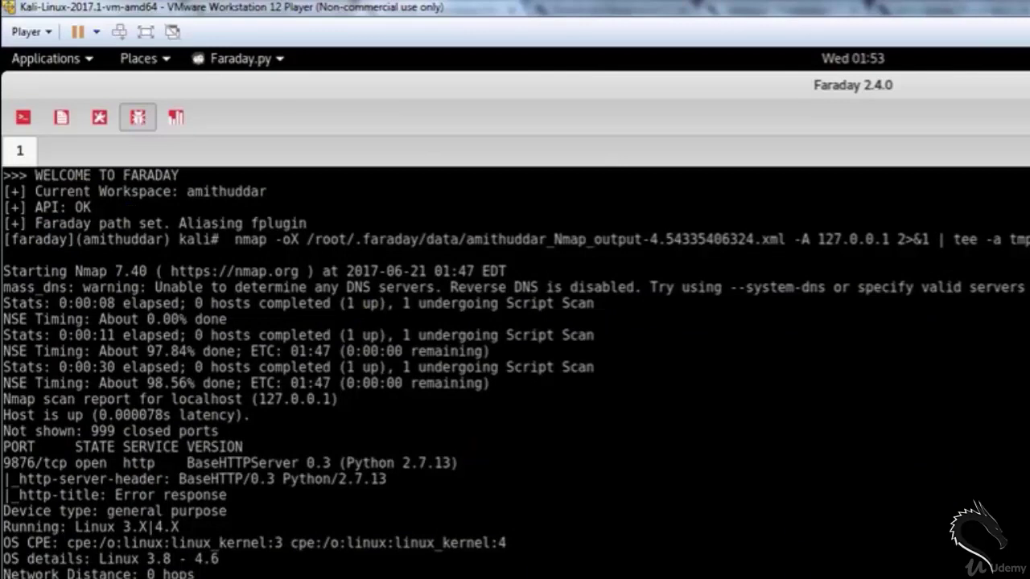
Open a second shell tab, then launch the Faraday web dashboard at 127.0.0.1:5985
{"action": "left_click", "coordinate": [23, 121]}
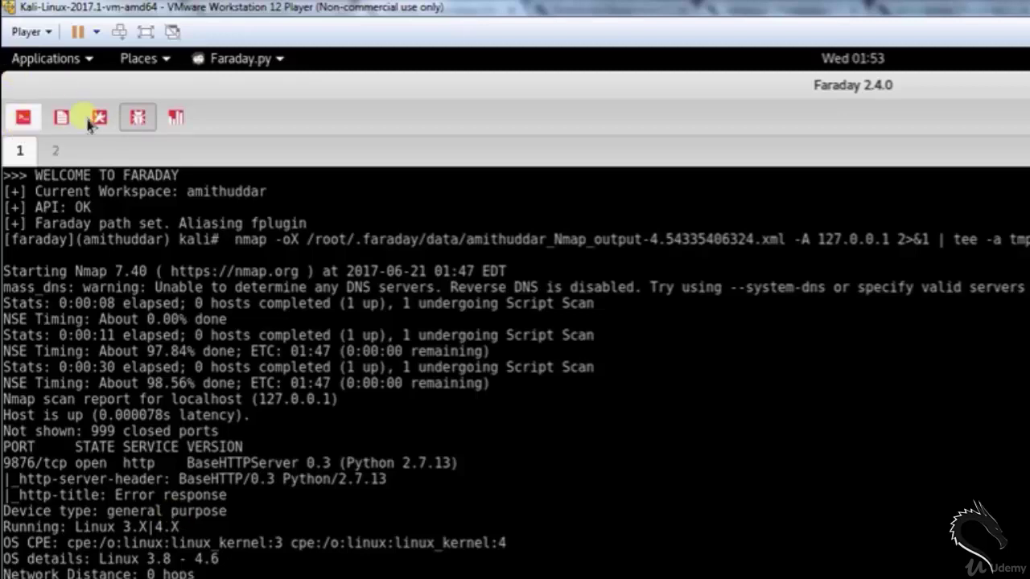
{"action": "left_click", "coordinate": [53, 151]}
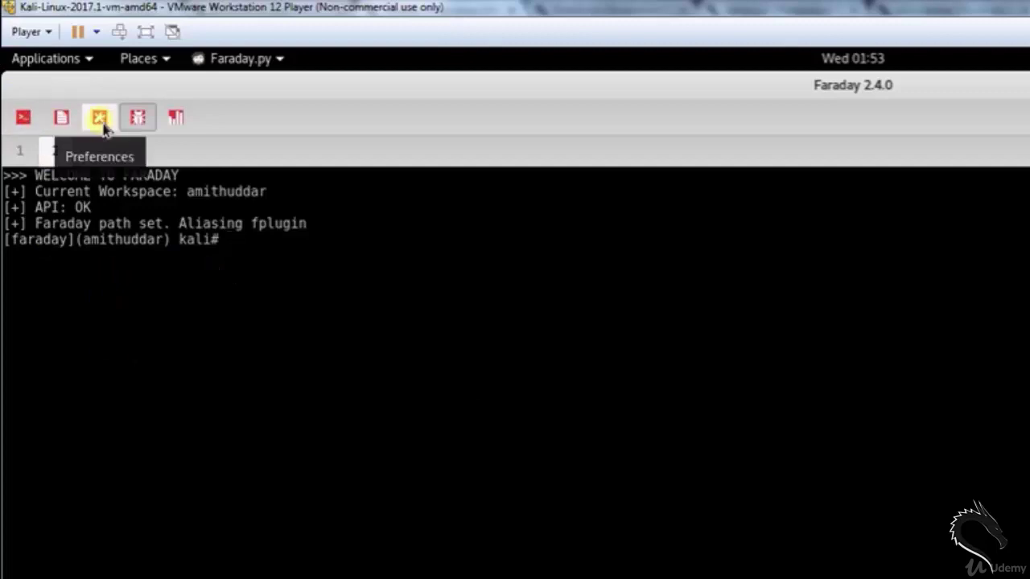
{"action": "left_click", "coordinate": [179, 124]}
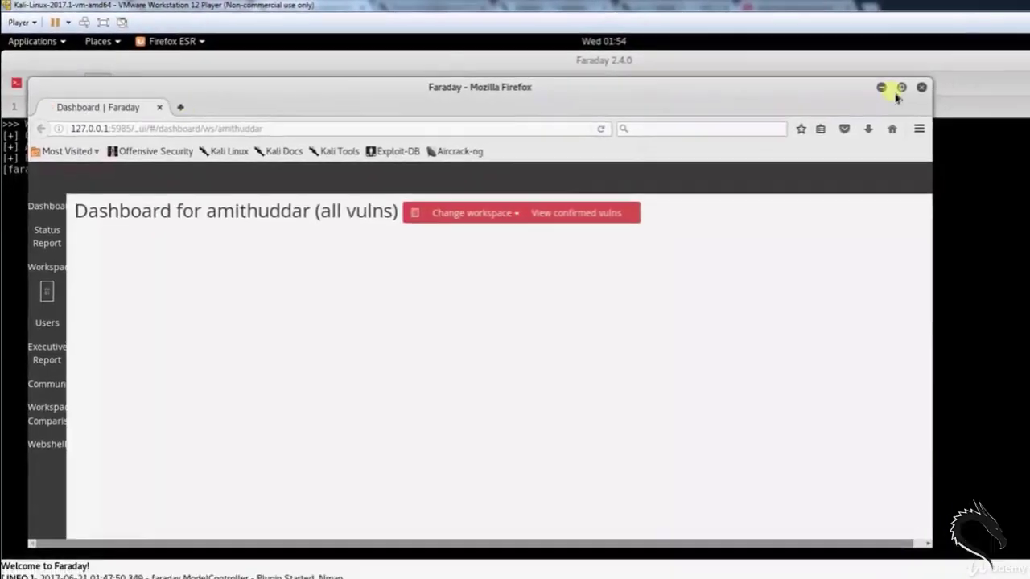
Maximize Firefox and open the '1 vulnerability' report from the Activity Feed
{"action": "left_click", "coordinate": [898, 97]}
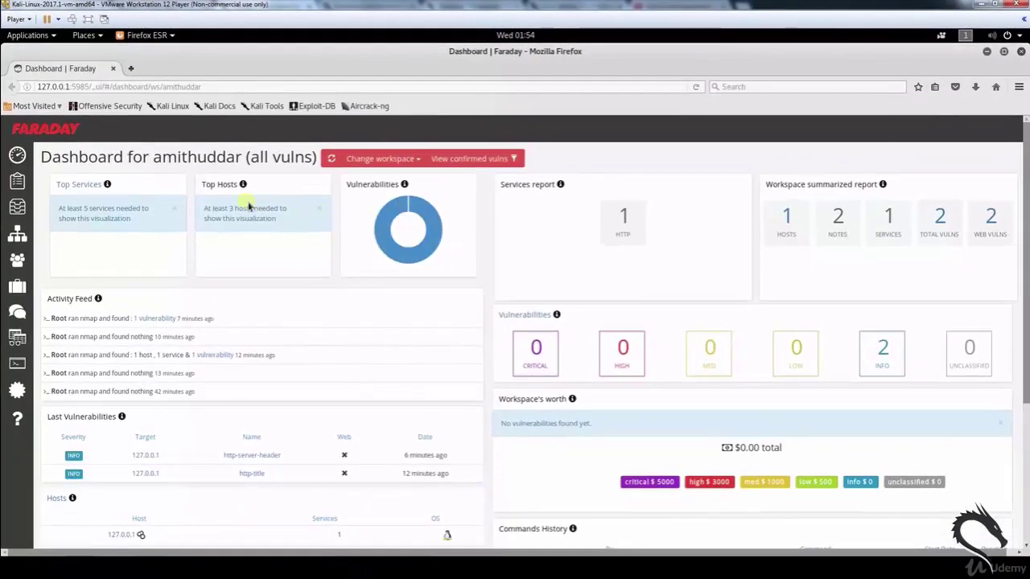
{"action": "left_click", "coordinate": [149, 321]}
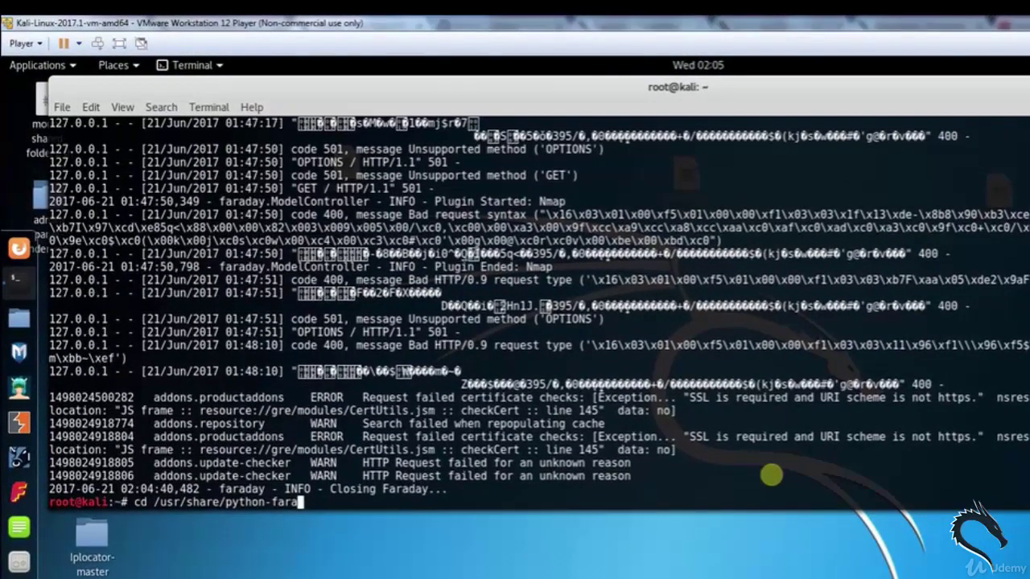
Change into /usr/share/python-faraday/plugins/repo and list its plugin folders, acunetix through zap
{"action": "type", "text": "day/plugi"}
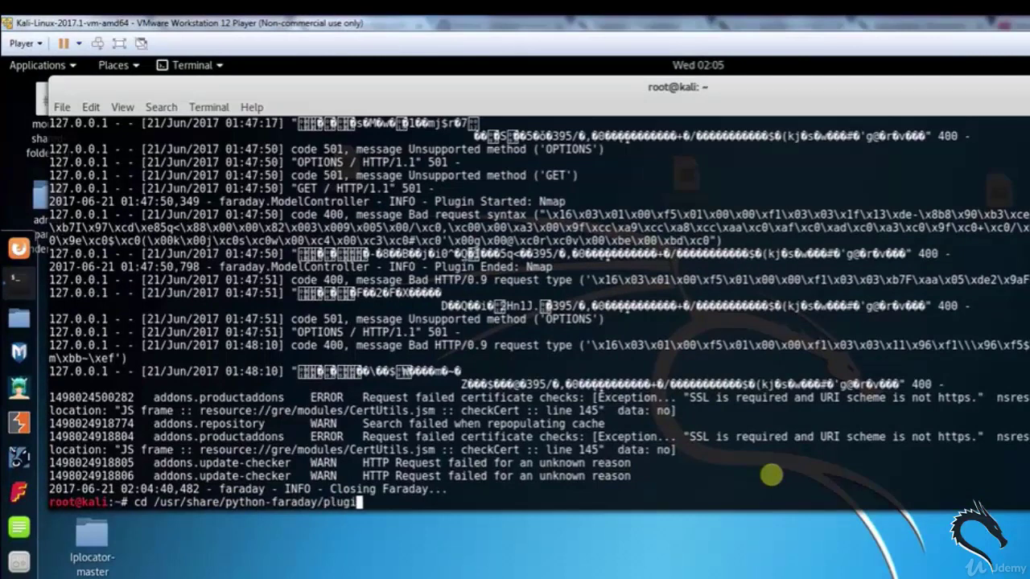
{"action": "type", "text": "ns/repo"}
{"action": "key", "text": "Return"}
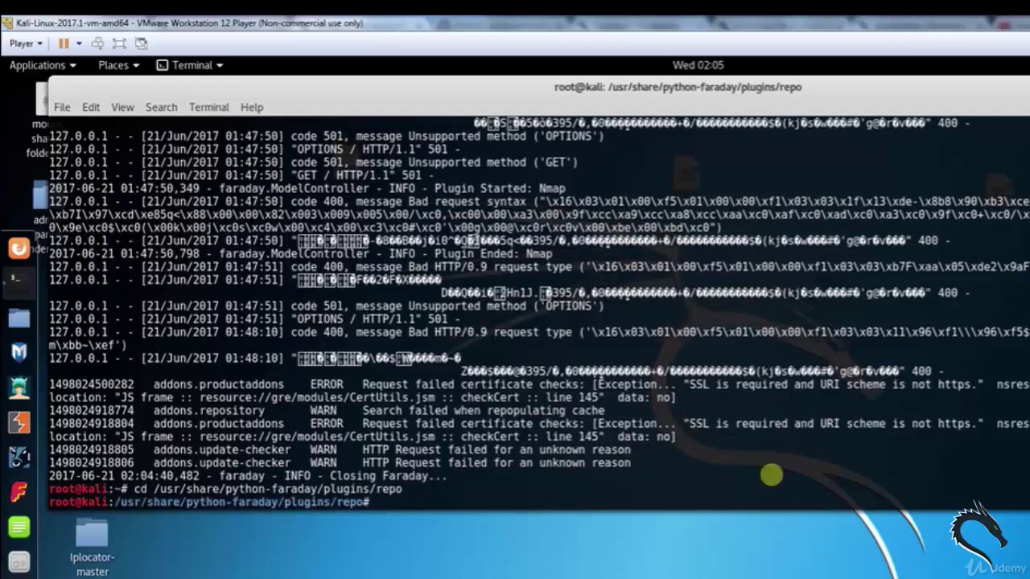
{"action": "key", "text": "Return"}
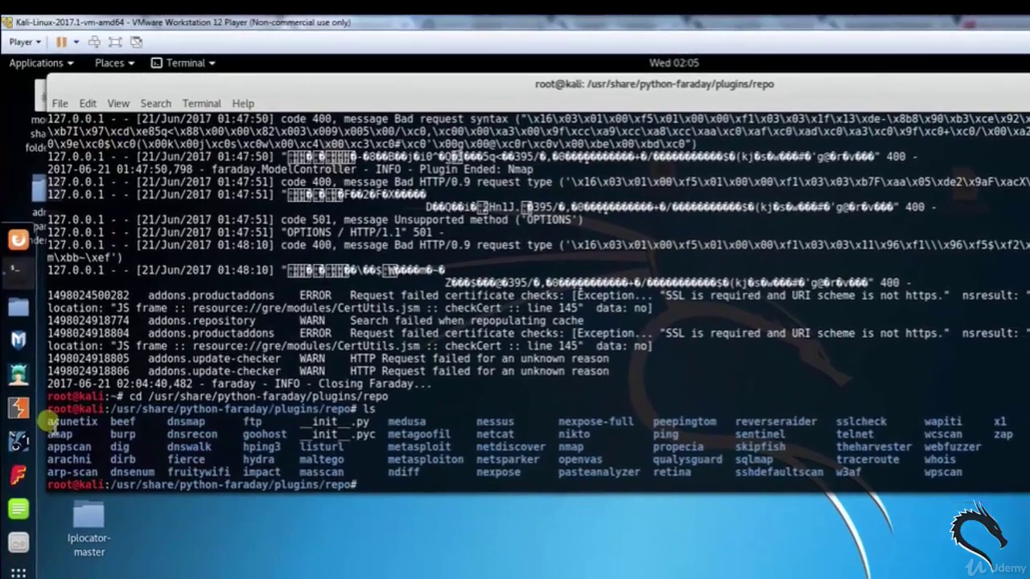
{"action": "left_click_drag", "start_coordinate": [53, 436], "coordinate": [1006, 475]}
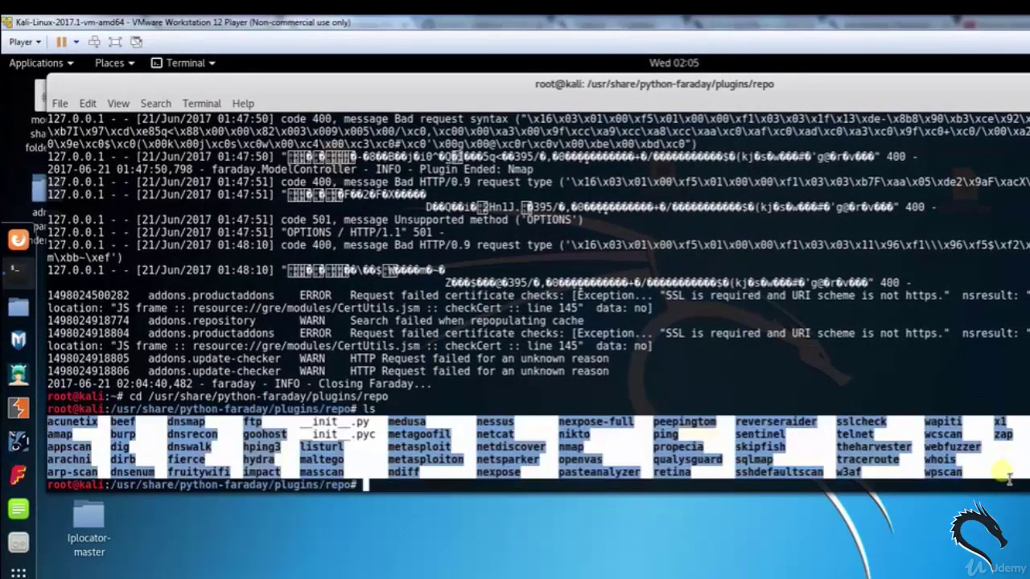
{"action": "left_click", "coordinate": [750, 464]}
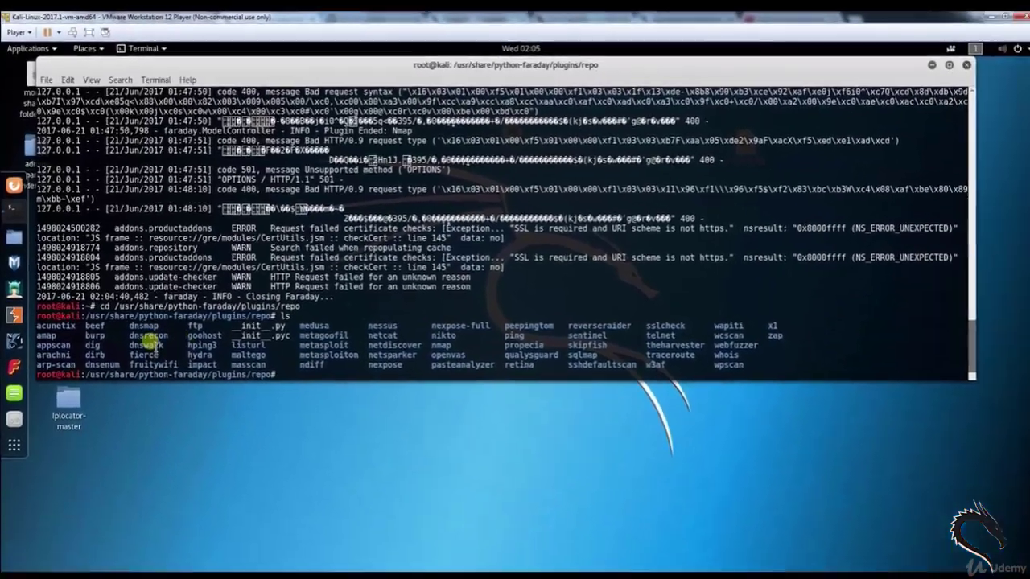